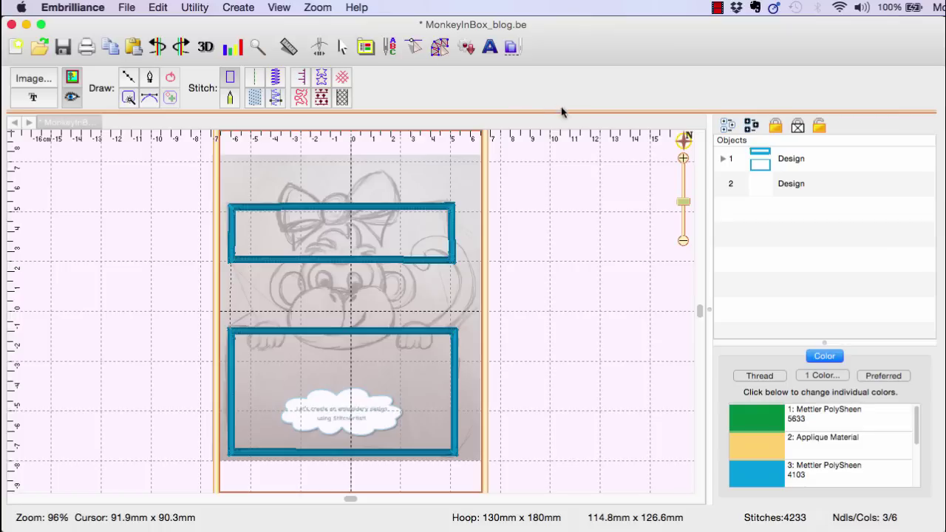
Rename the first design object as Giftbox and the second as Monkey.
click(792, 161)
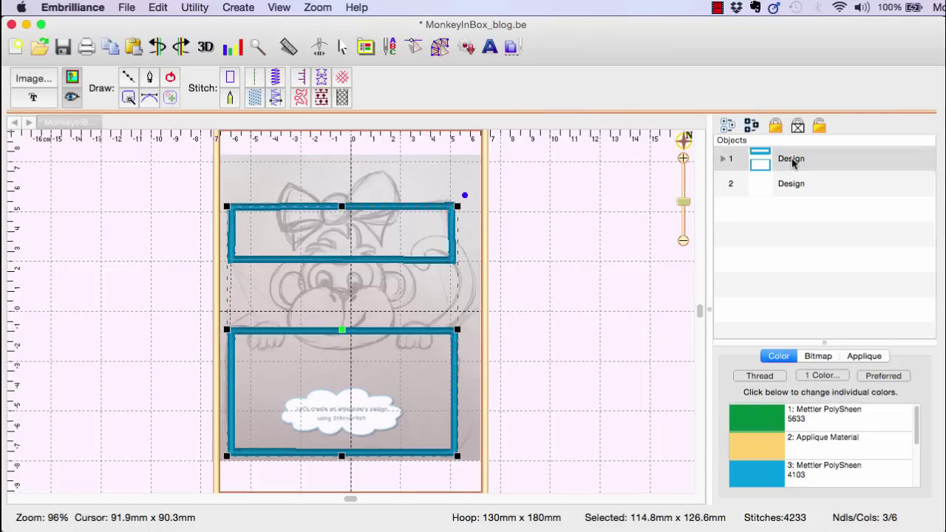
click(789, 158)
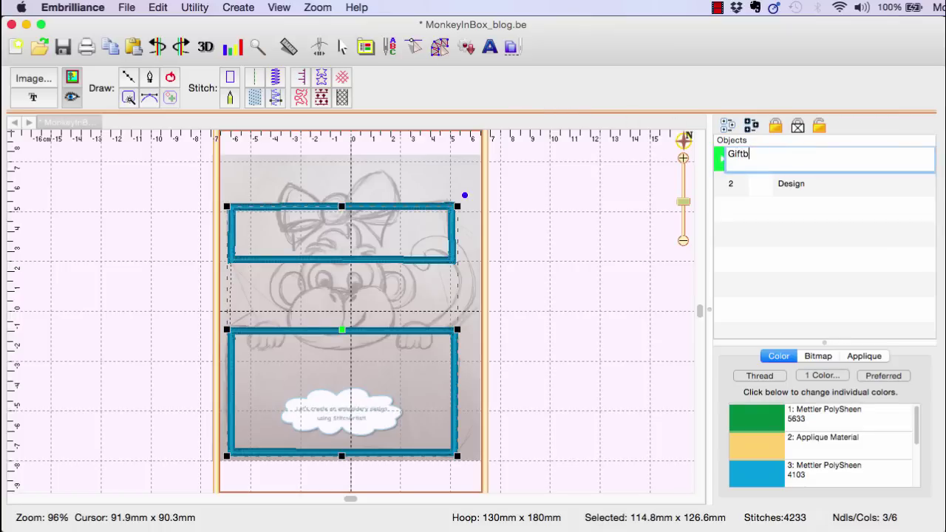
key(Return)
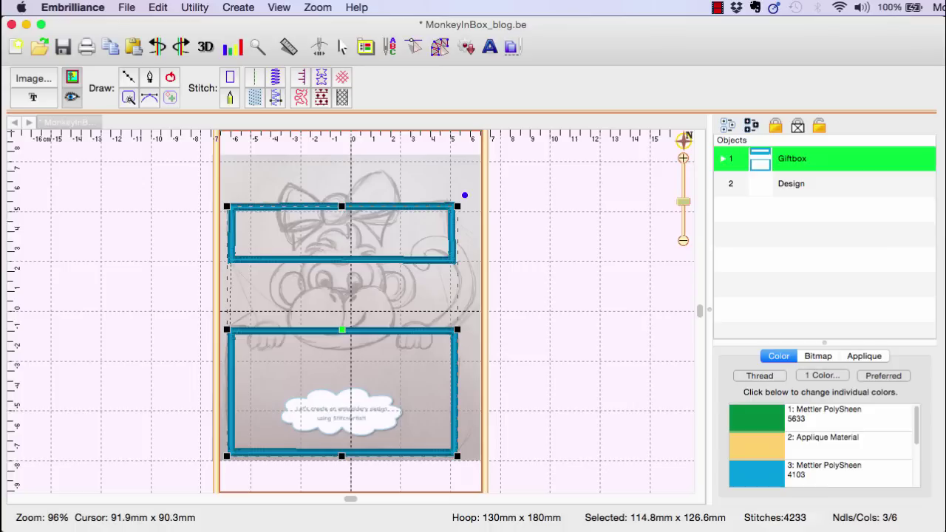
click(801, 183)
click(800, 182)
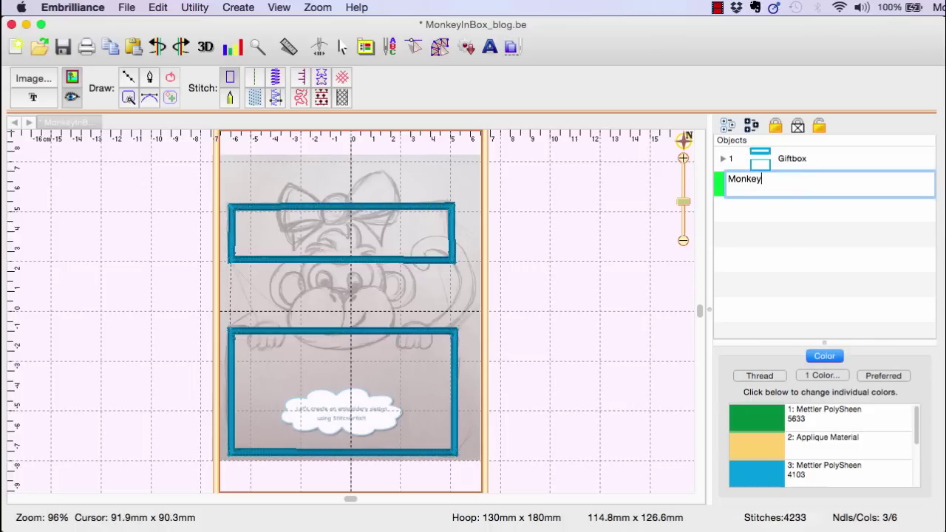
key(Return)
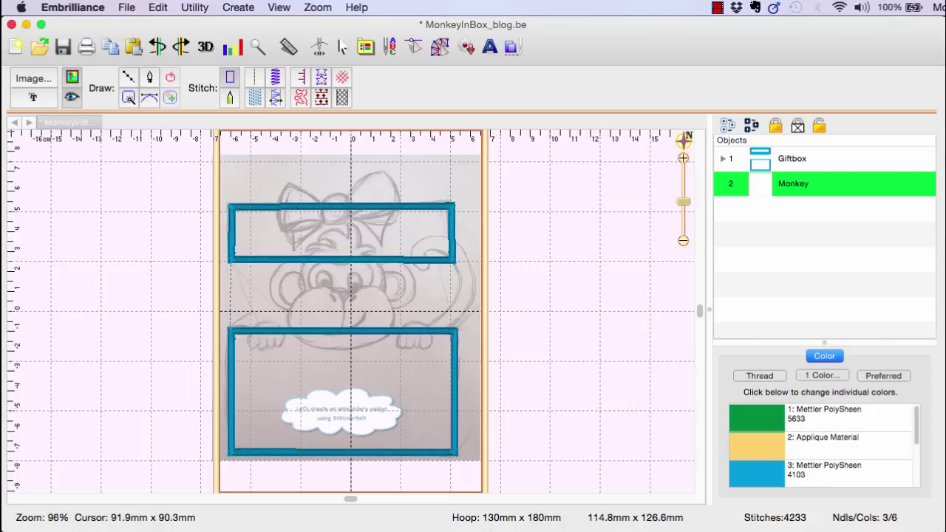
click(645, 266)
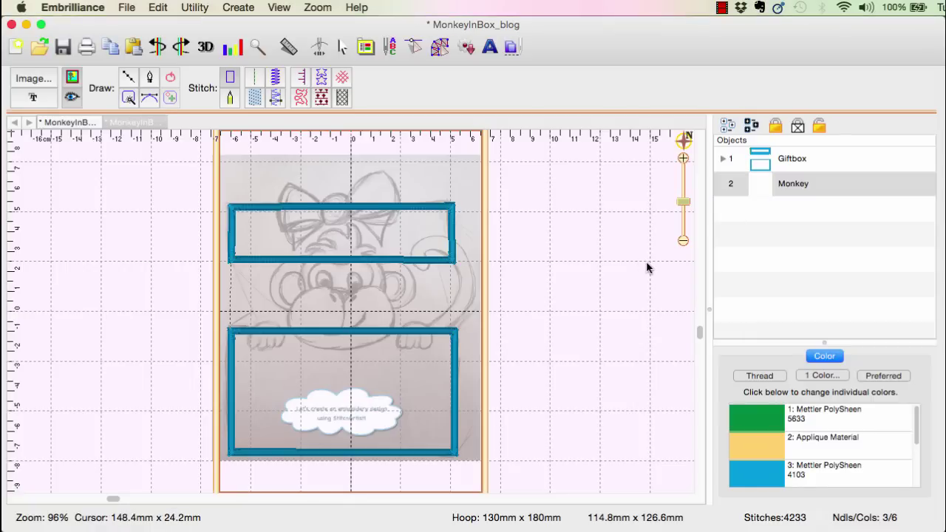
Trace the monkey's left paw on the sketch with a closed Bezier outline about 20 mm wide and 15.6 mm tall.
drag(682, 200, 680, 168)
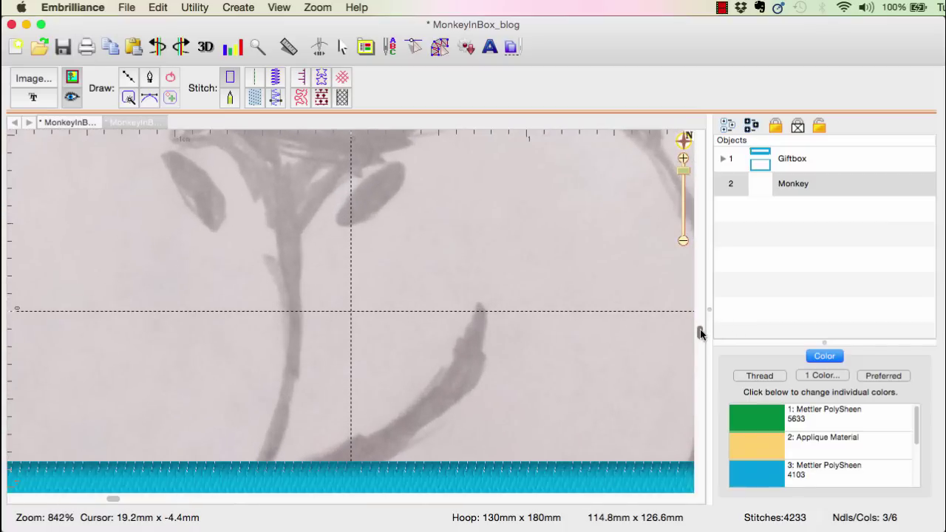
drag(700, 332, 700, 356)
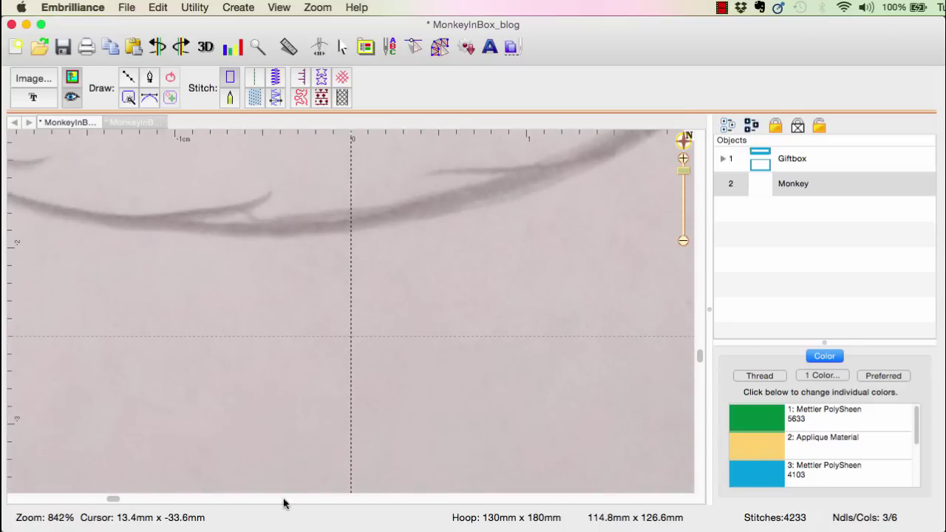
drag(112, 501, 135, 500)
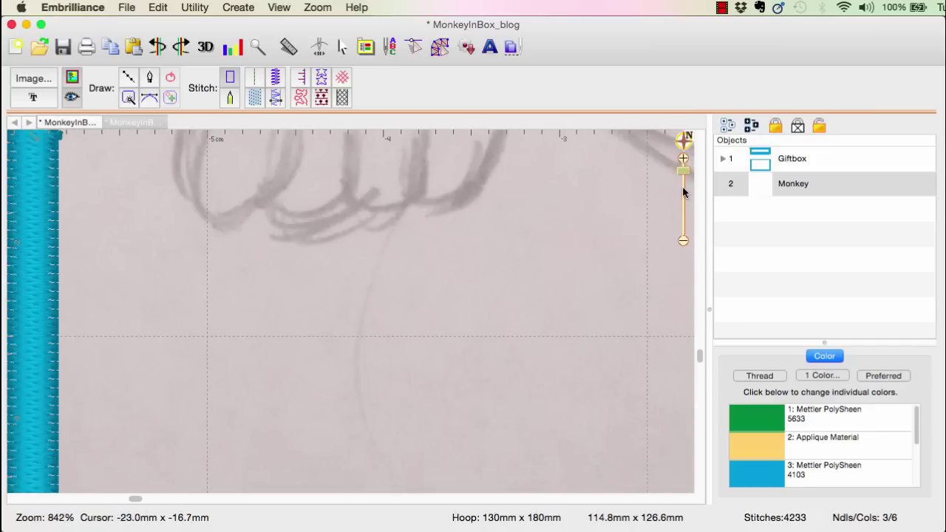
mouse_move(699, 354)
mouse_down()
mouse_move(699, 321)
mouse_move(699, 339)
mouse_up()
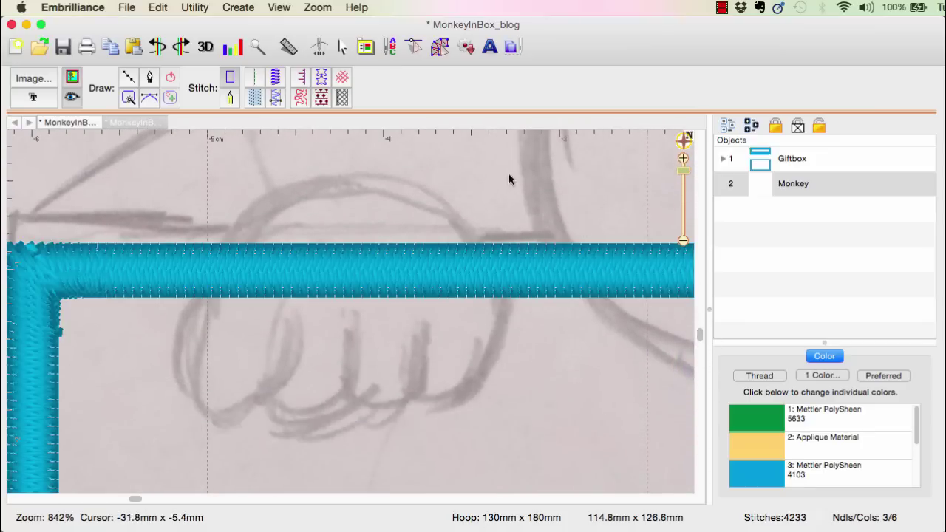
click(150, 79)
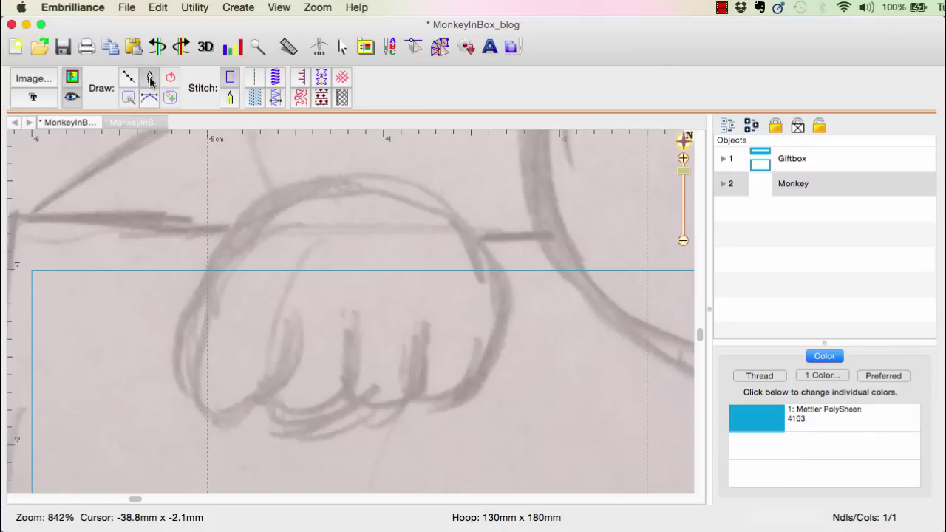
mouse_move(349, 179)
mouse_down()
mouse_move(285, 195)
mouse_move(206, 251)
mouse_move(176, 292)
mouse_move(166, 414)
mouse_move(206, 445)
mouse_move(258, 444)
mouse_up()
mouse_move(257, 406)
mouse_down()
mouse_move(269, 436)
mouse_move(349, 453)
mouse_up()
drag(362, 418, 358, 391)
mouse_move(373, 439)
mouse_down()
mouse_move(418, 447)
mouse_move(428, 430)
mouse_move(447, 443)
mouse_move(492, 416)
mouse_move(521, 306)
mouse_move(464, 214)
mouse_move(426, 188)
mouse_move(382, 180)
mouse_up()
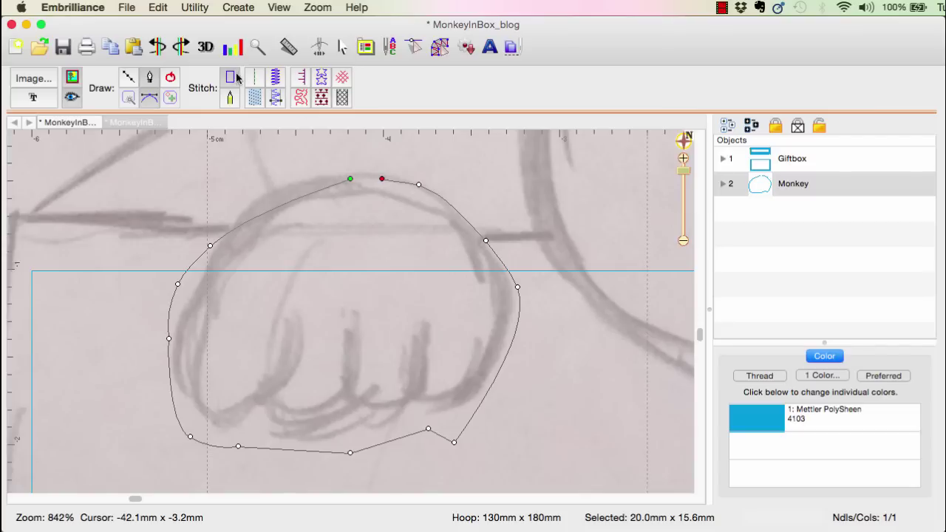
click(170, 80)
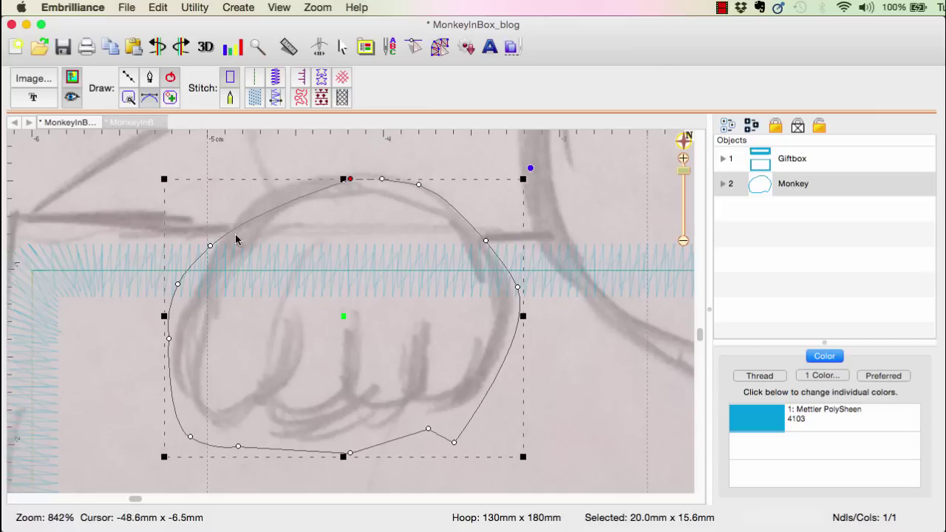
Move the paw outline's lower points up onto the creases between the sketched fingers.
drag(237, 446, 260, 403)
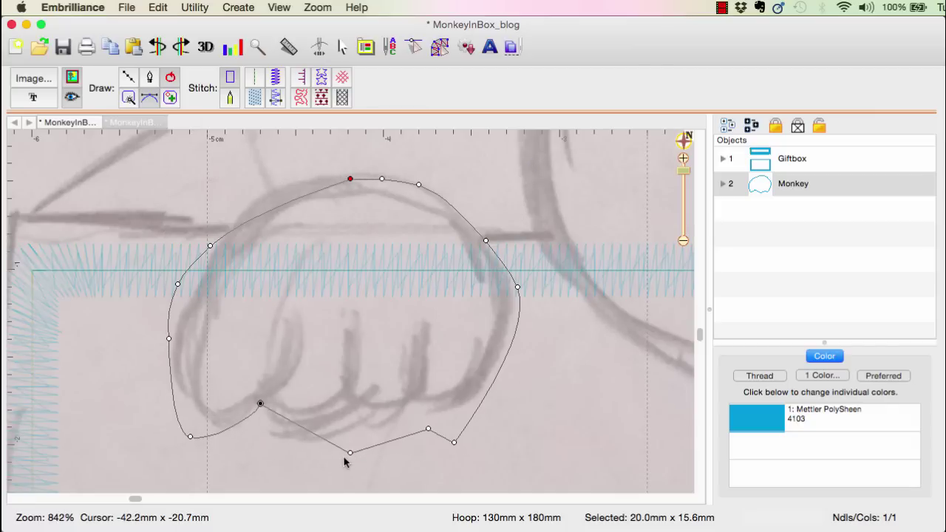
drag(350, 452, 347, 397)
drag(428, 428, 410, 399)
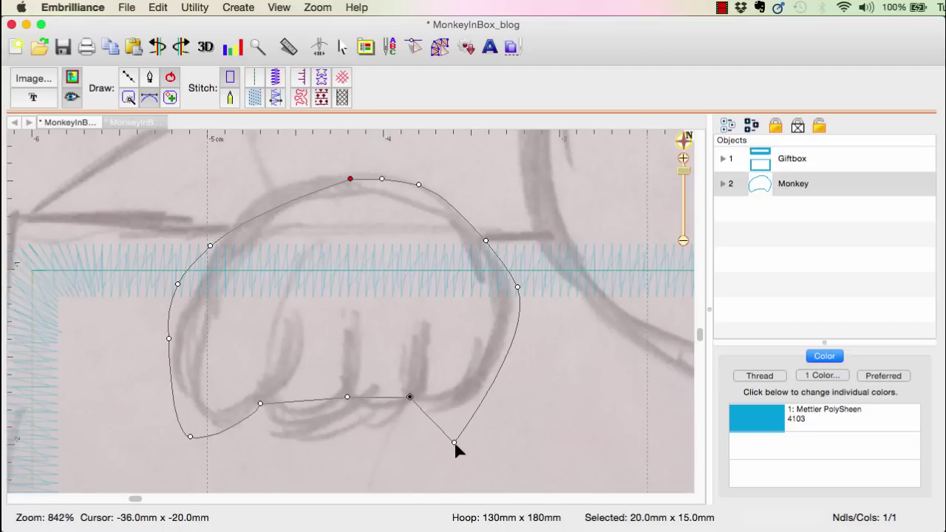
drag(453, 442, 461, 406)
Add curve points between the finger creases and pull them down to form three rounded fingertips.
drag(375, 401, 377, 420)
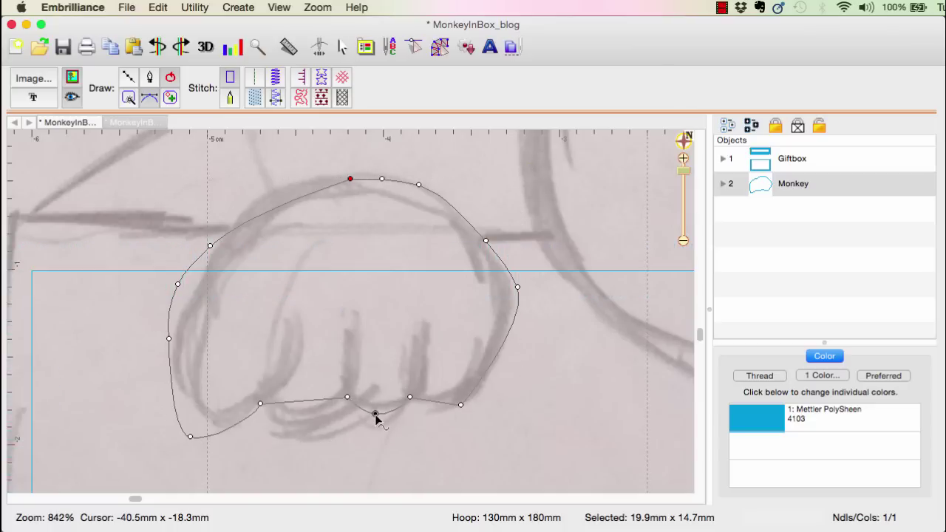
drag(432, 398, 434, 414)
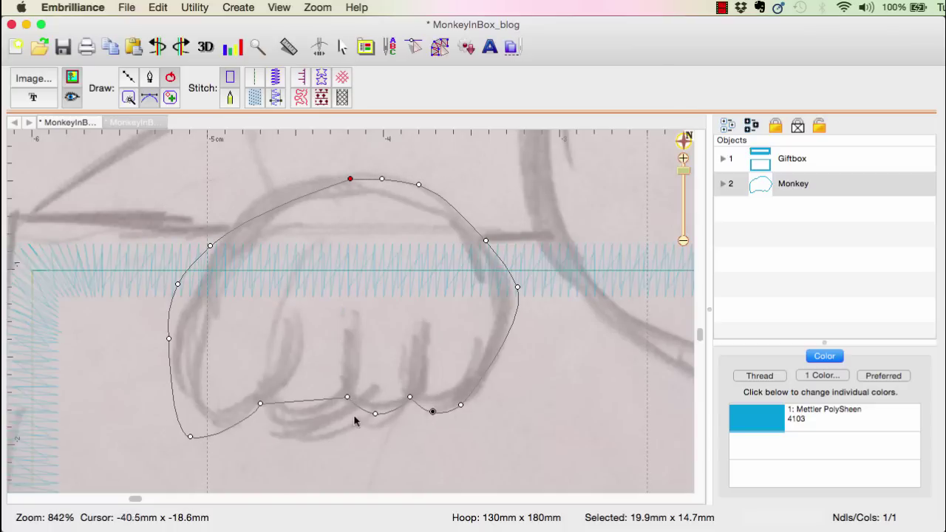
click(308, 400)
drag(309, 400, 305, 424)
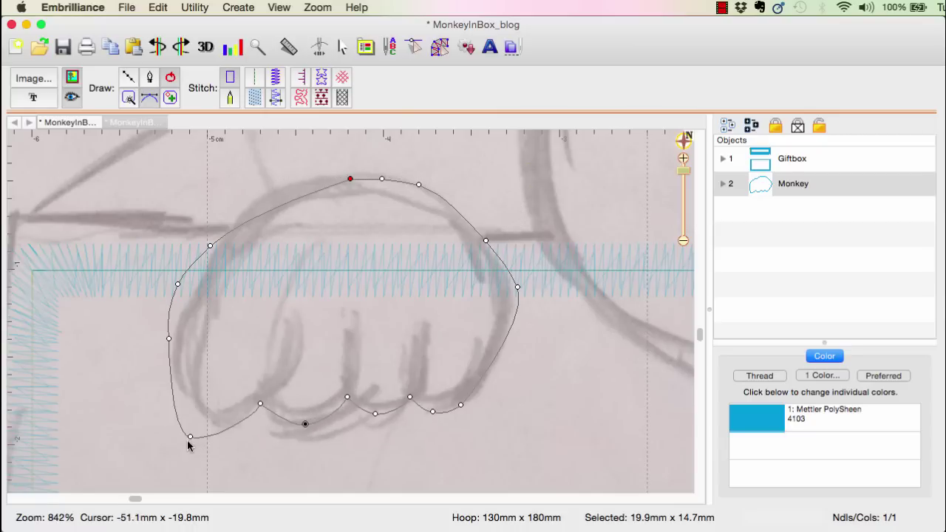
Align the paw outline's two left points with the sketch and delete the surplus point on each side.
drag(189, 435, 201, 418)
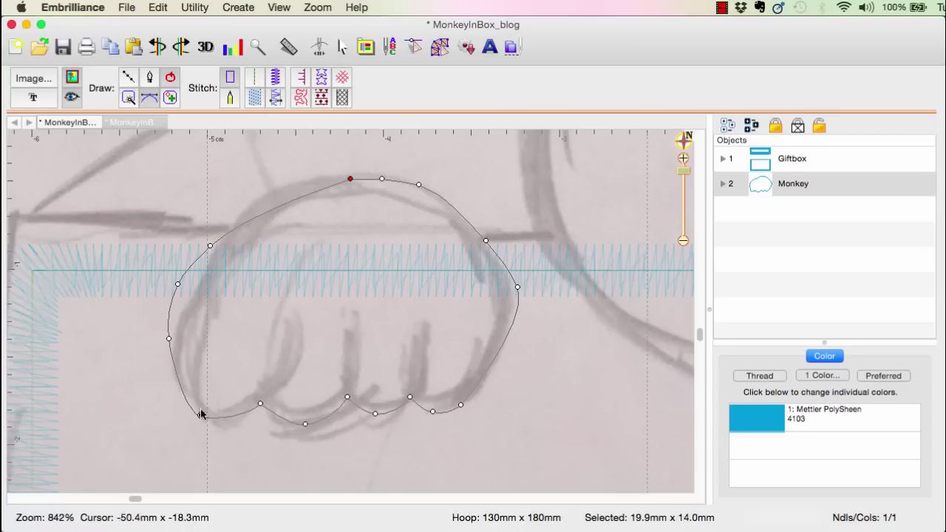
click(168, 341)
key(Delete)
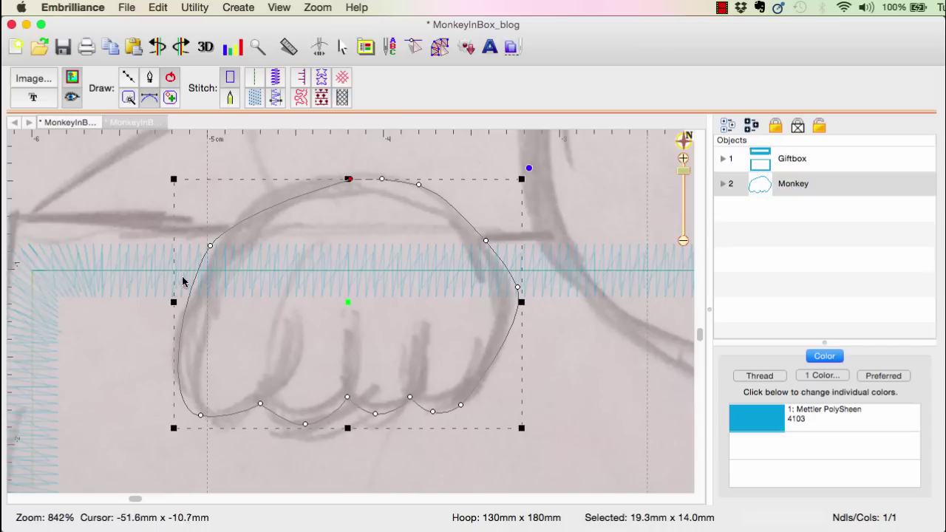
drag(210, 246, 207, 264)
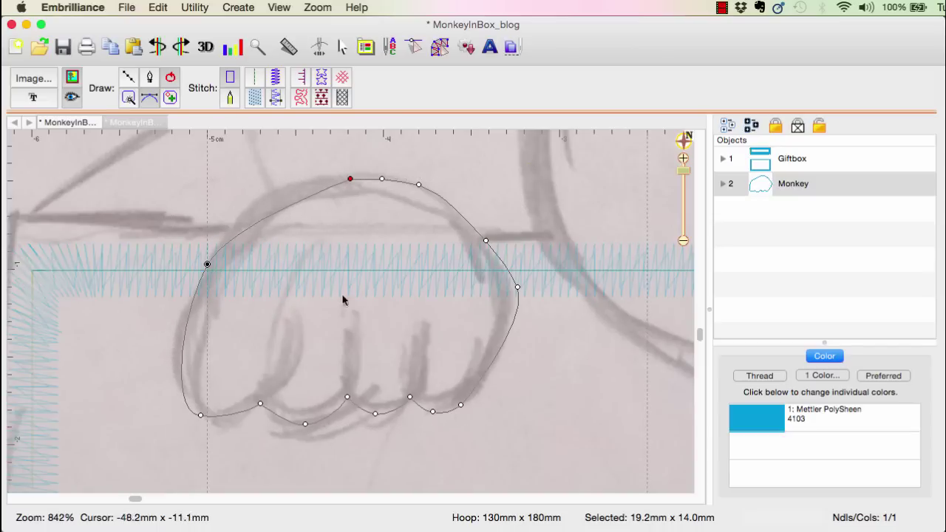
click(517, 288)
key(Delete)
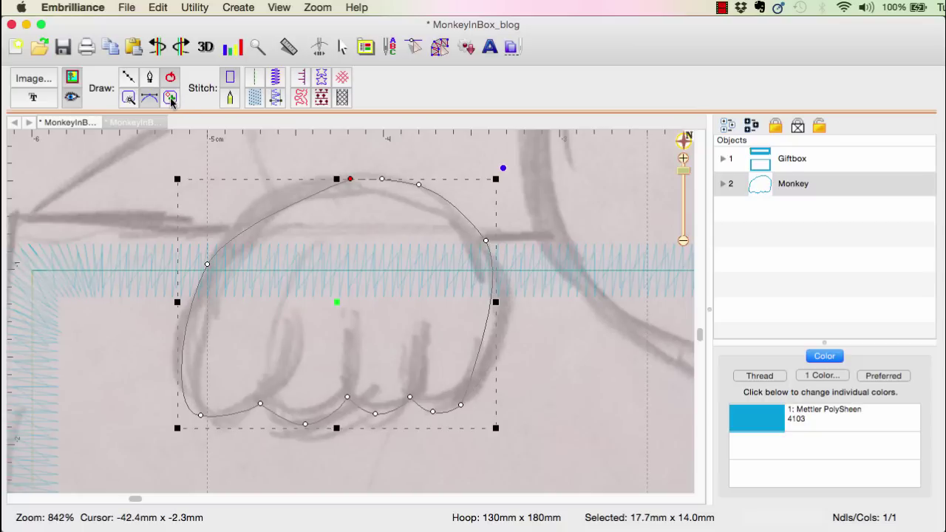
Adjust the Bezier handles of the upper-right and upper-left points so the curves follow the sketched paw.
click(148, 99)
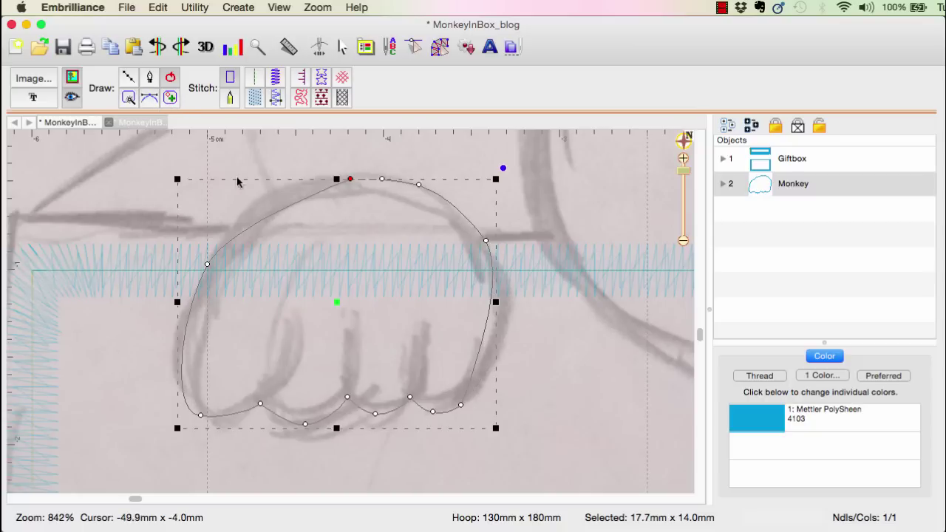
click(485, 241)
drag(509, 287, 546, 328)
click(207, 264)
drag(211, 255, 244, 181)
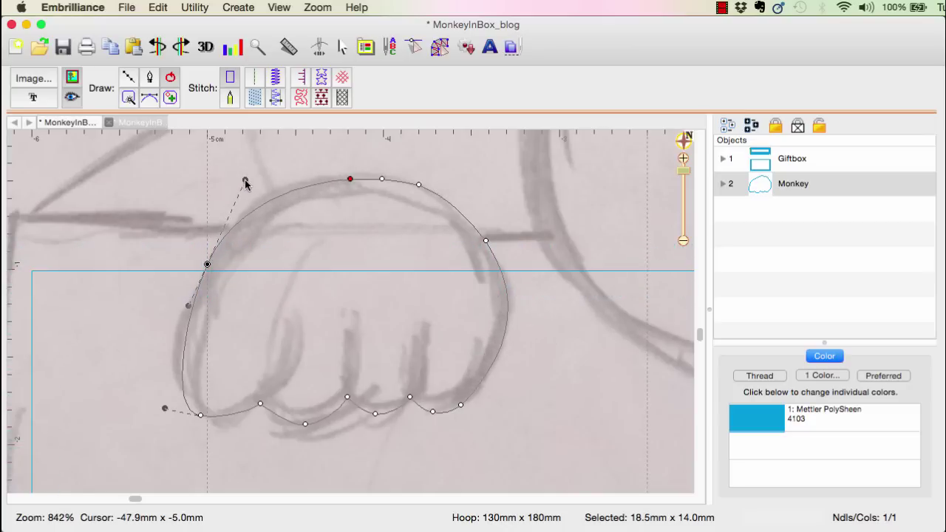
Turn the paw outline into an applique and set its stitching thread to brown Mettler PolySheen 1346.
click(301, 80)
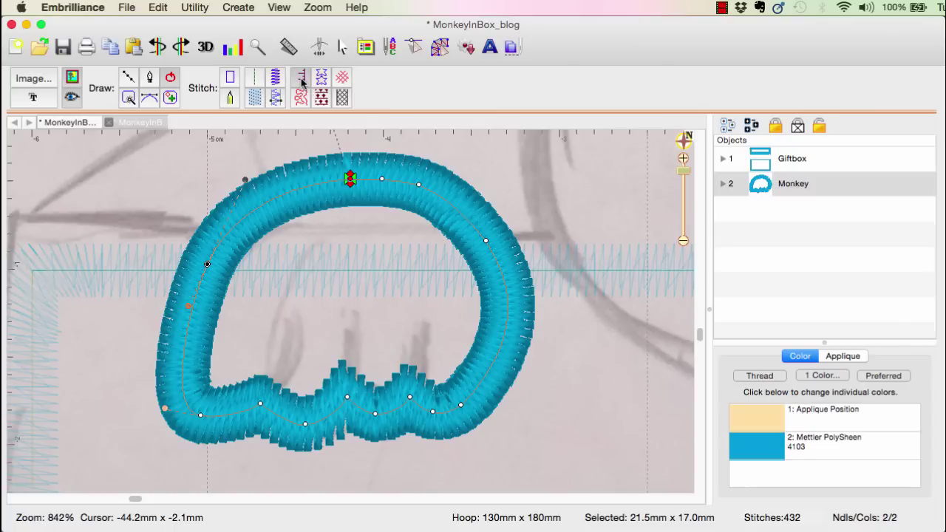
click(765, 458)
click(287, 127)
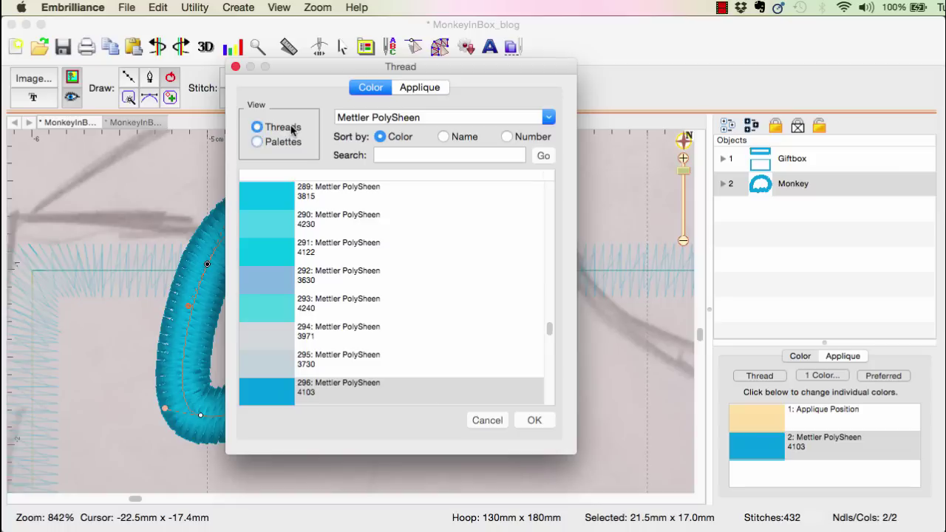
drag(549, 330, 541, 222)
click(247, 267)
click(533, 420)
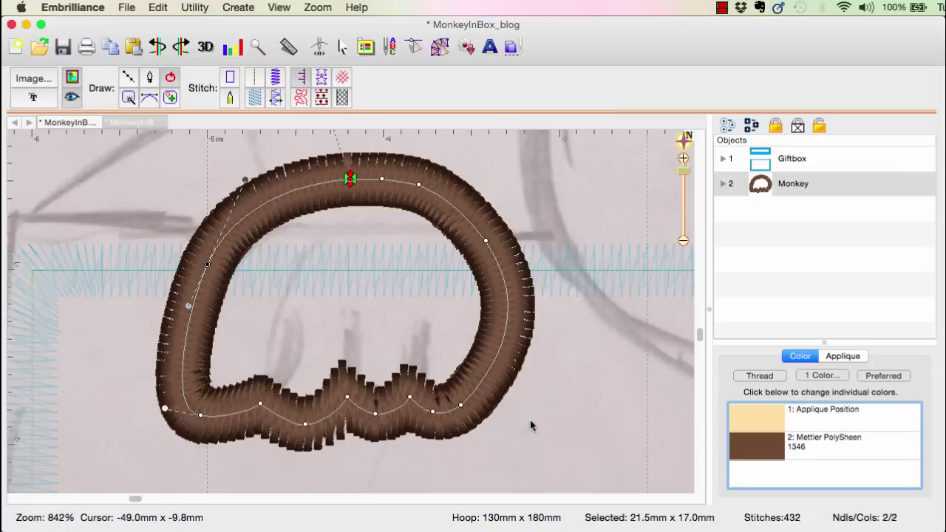
Copy the paw applique, position the copy over the monkey's right-hand paw, and save the design.
click(723, 183)
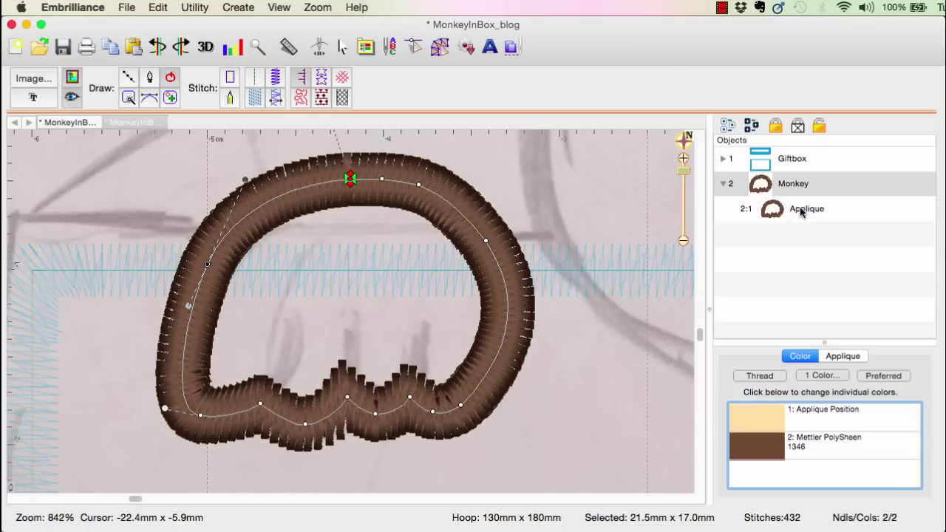
click(802, 212)
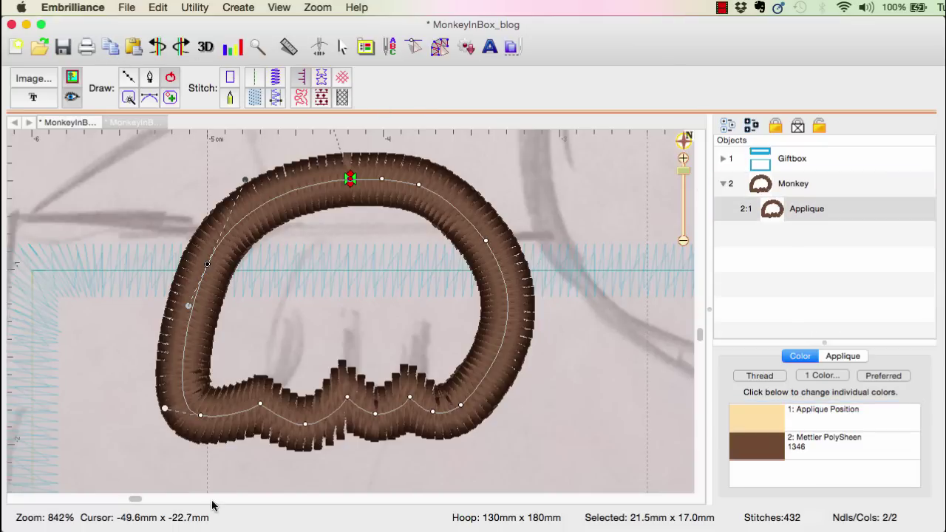
mouse_move(139, 500)
mouse_down()
mouse_move(460, 501)
mouse_move(514, 484)
mouse_up()
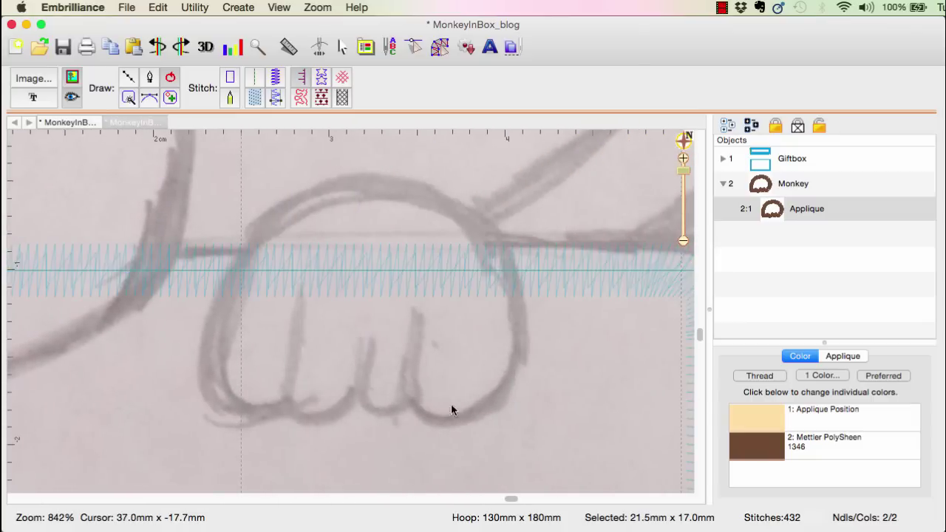
click(134, 47)
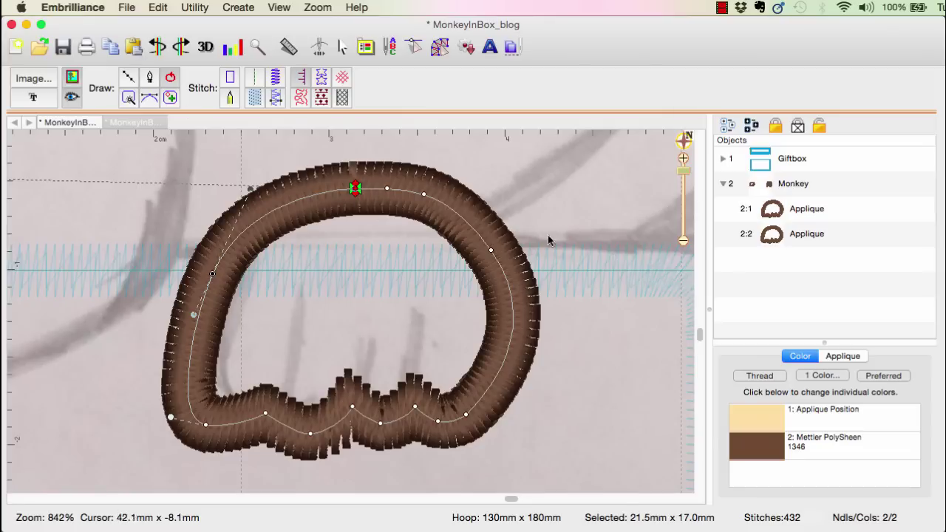
click(570, 248)
click(479, 227)
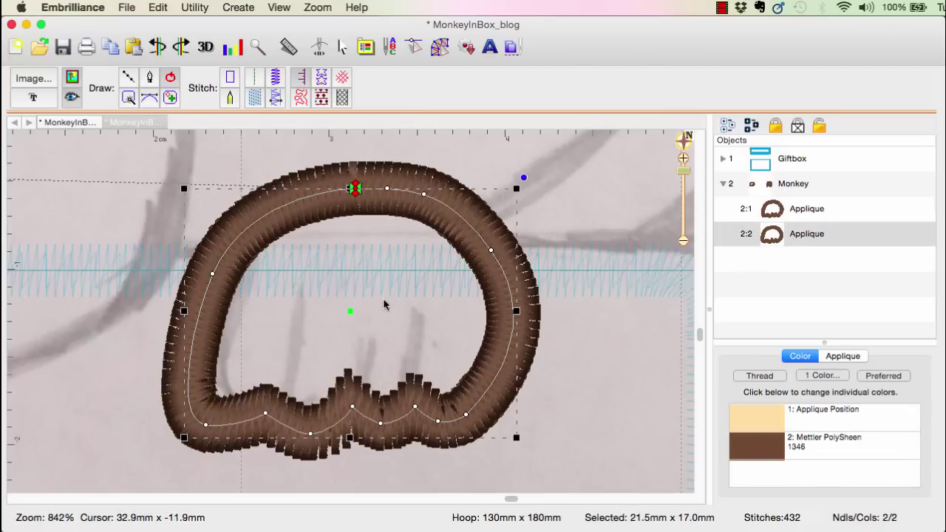
drag(353, 313, 367, 310)
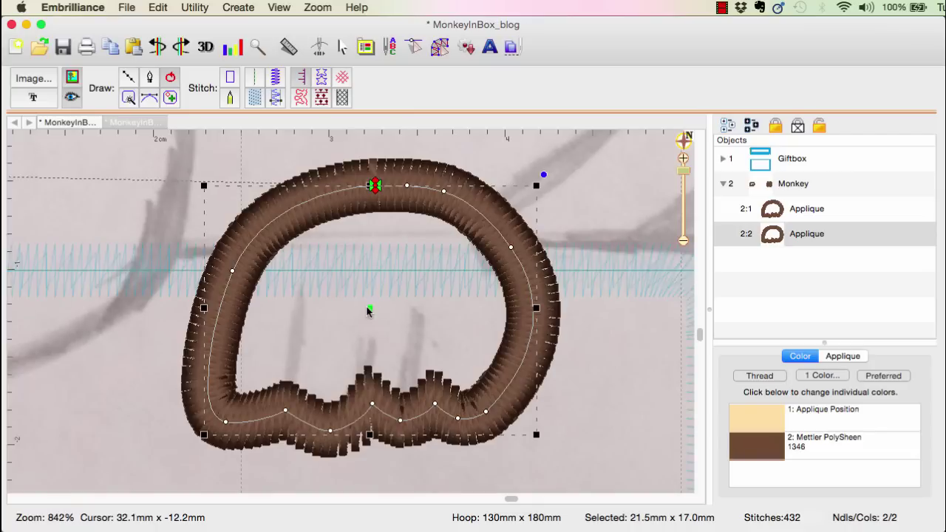
click(64, 47)
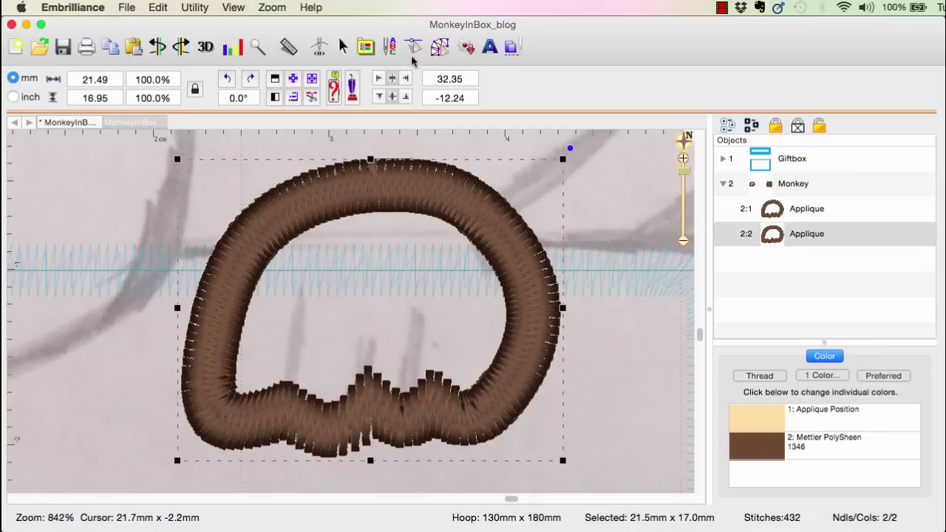
Trace the monkey's curled tail freehand at about 35 by 47 mm, close the outline and give it satin border stitching.
drag(683, 172, 683, 192)
drag(700, 337, 699, 289)
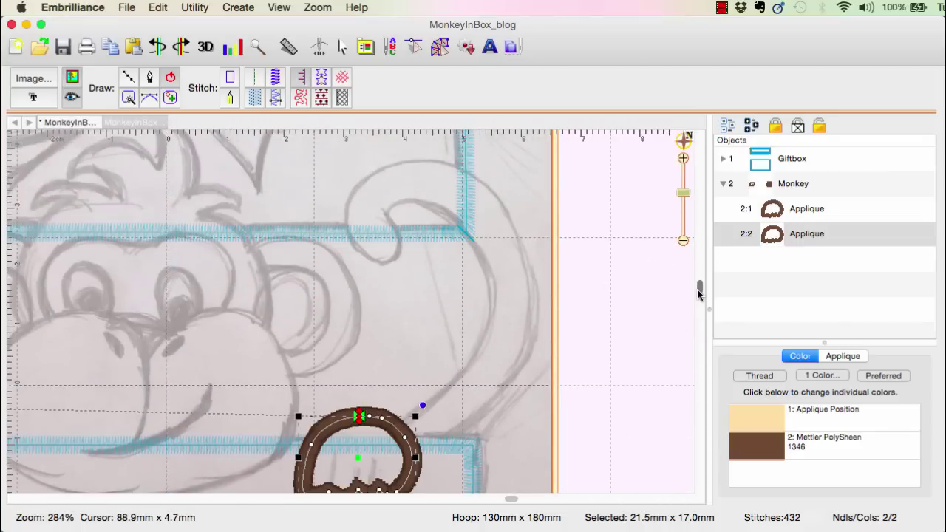
click(149, 78)
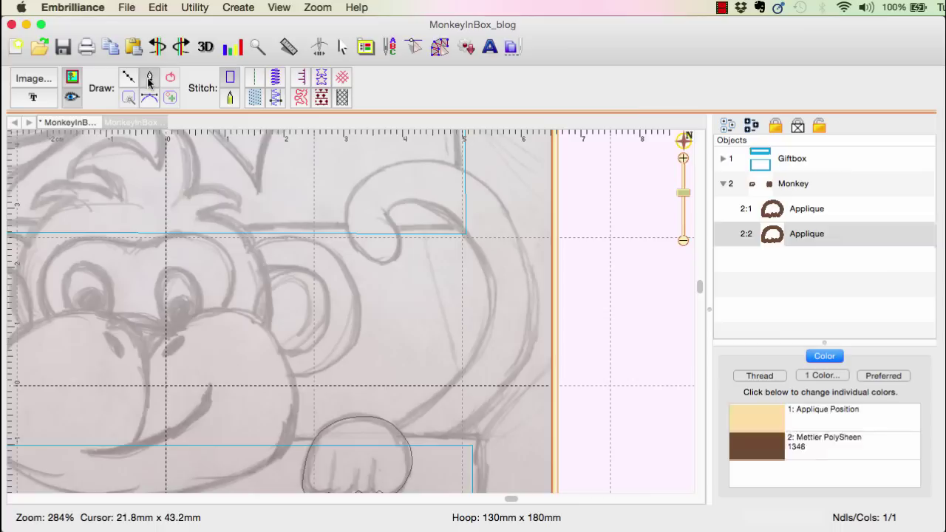
mouse_move(390, 433)
mouse_down()
mouse_move(447, 385)
mouse_move(489, 307)
mouse_move(456, 224)
mouse_move(429, 206)
mouse_move(382, 212)
mouse_up()
mouse_move(342, 250)
mouse_down()
mouse_move(343, 195)
mouse_move(388, 163)
mouse_move(455, 170)
mouse_up()
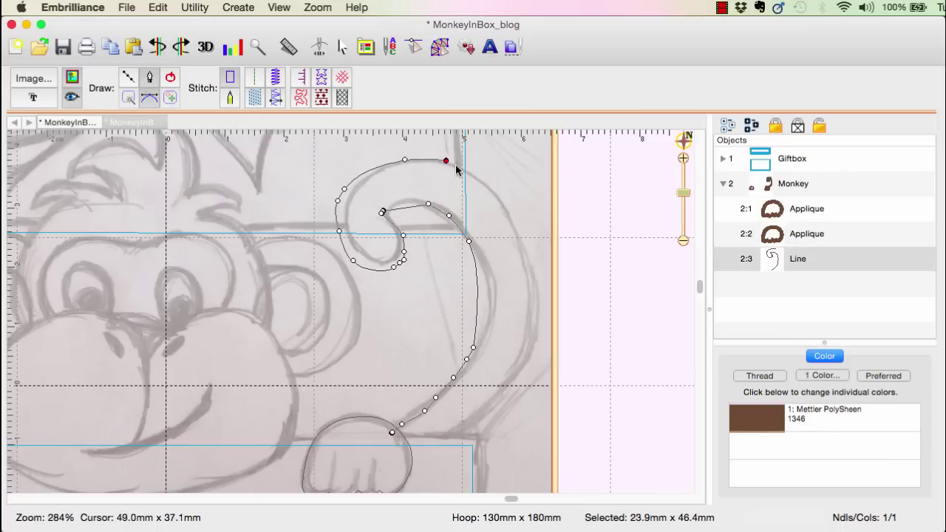
mouse_move(533, 253)
mouse_down()
mouse_move(539, 314)
mouse_move(499, 405)
mouse_move(460, 433)
mouse_up()
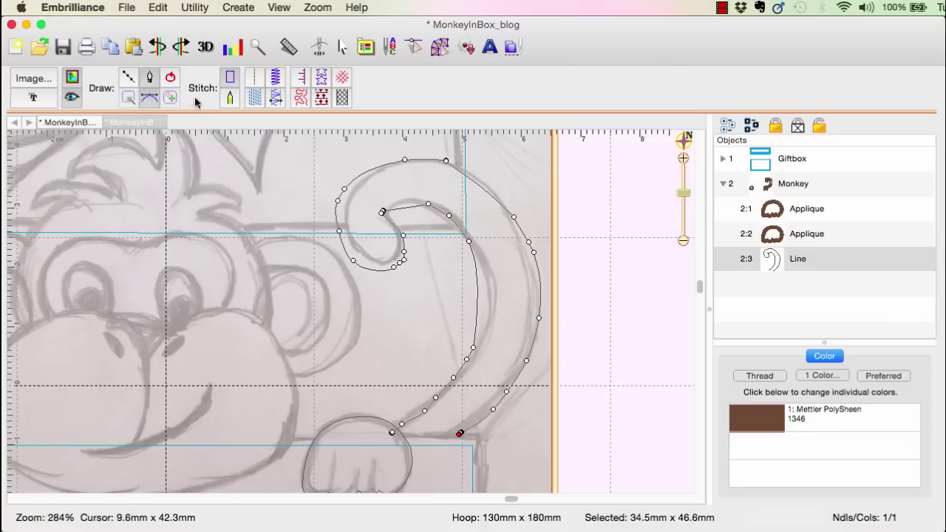
click(171, 78)
click(274, 77)
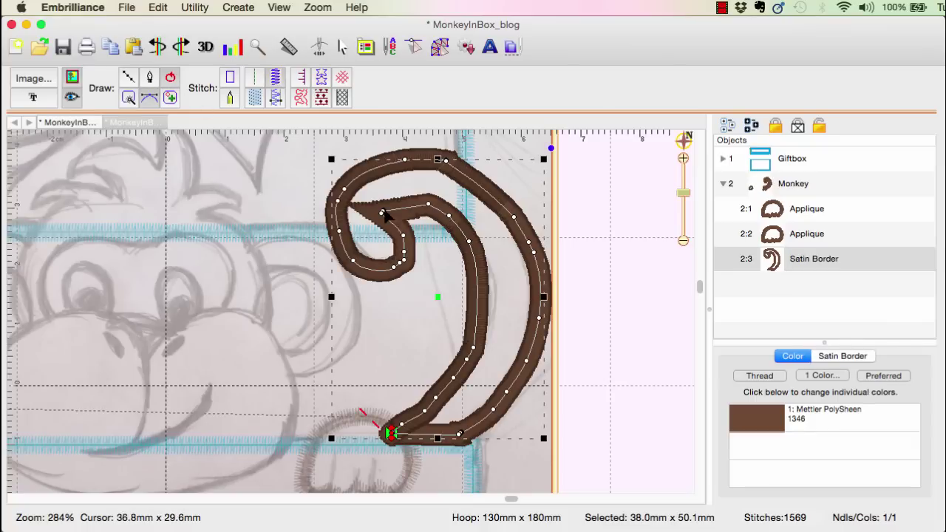
Delete the surplus points at the inner notch of the tail's curl and around the curled tip.
drag(683, 192, 683, 182)
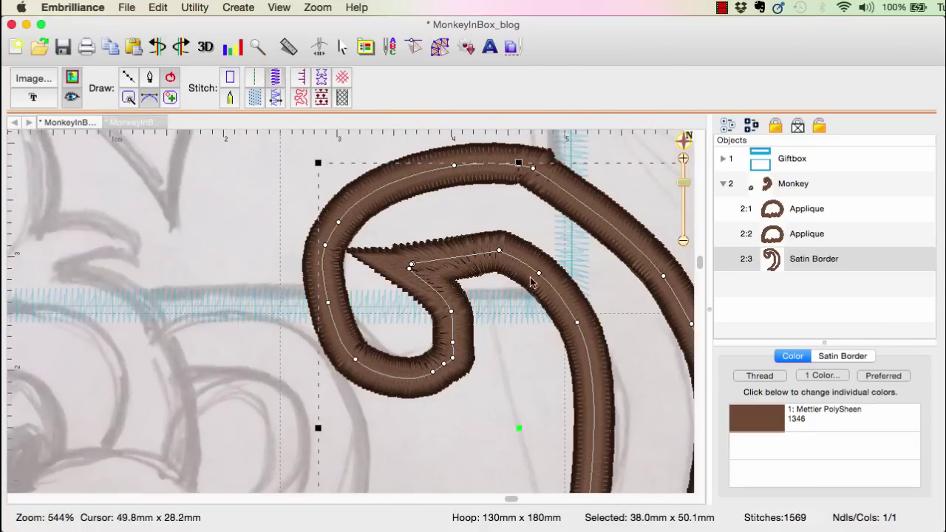
drag(411, 268, 411, 271)
key(BackSpace)
click(452, 343)
key(BackSpace)
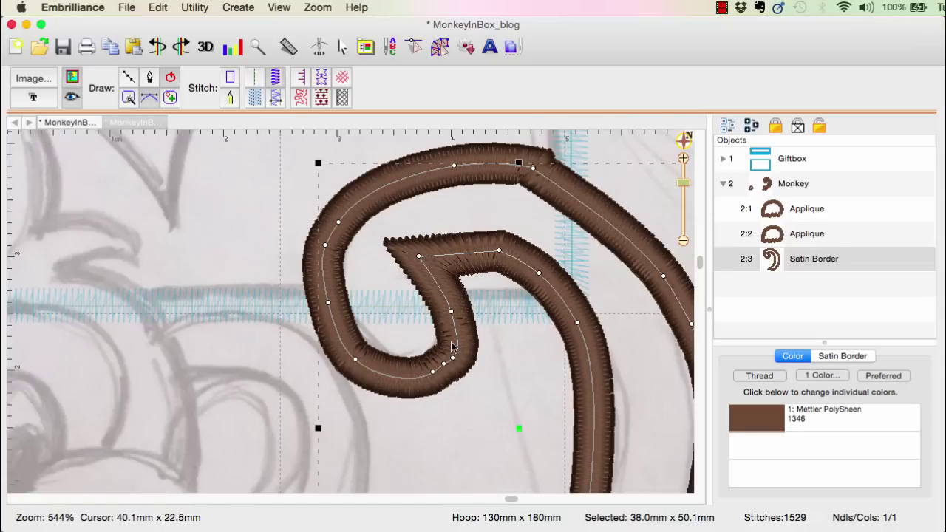
click(444, 365)
key(BackSpace)
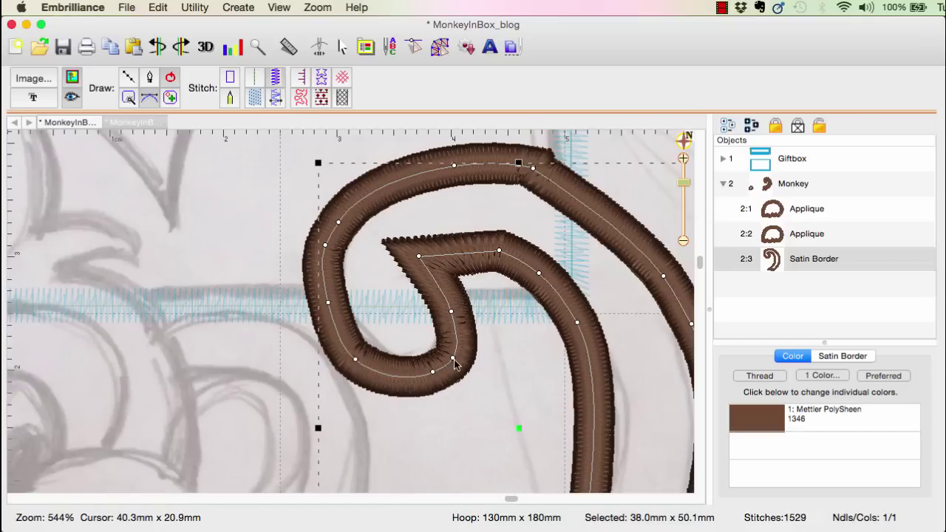
click(499, 252)
key(BackSpace)
Remove further points from the curl's outer side, tip and upper edge, and reposition the neighbouring points to smooth the curves.
mouse_move(518, 162)
mouse_down()
mouse_move(547, 174)
mouse_move(508, 165)
mouse_move(517, 163)
mouse_up()
click(328, 304)
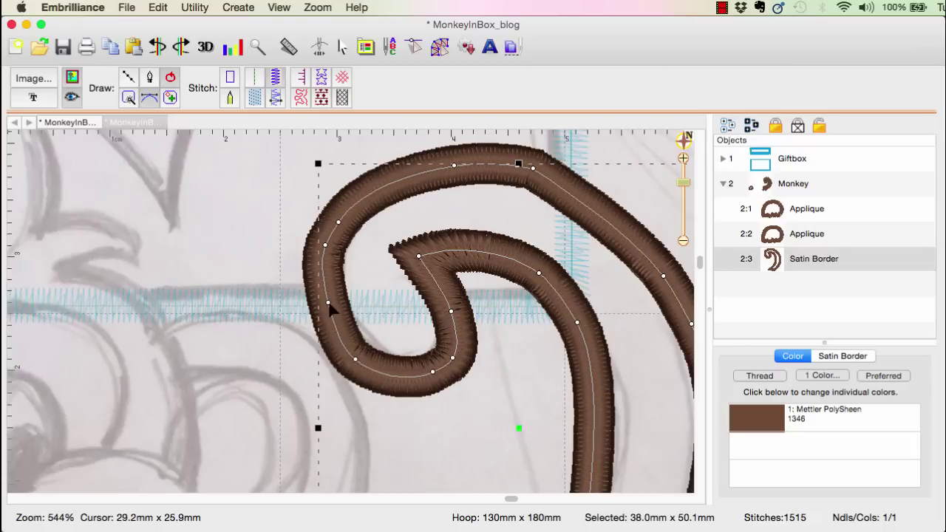
key(BackSpace)
click(452, 359)
key(BackSpace)
drag(452, 313, 456, 324)
drag(432, 371, 421, 372)
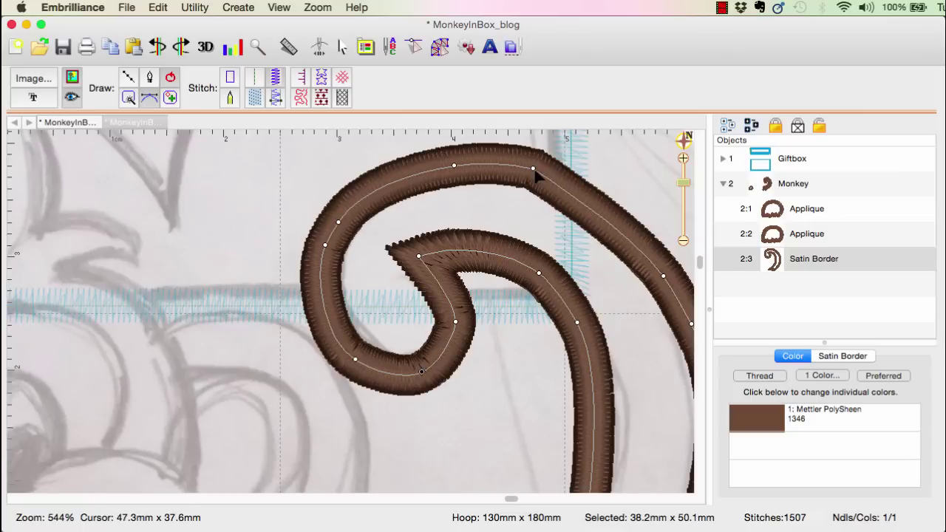
drag(534, 170, 518, 165)
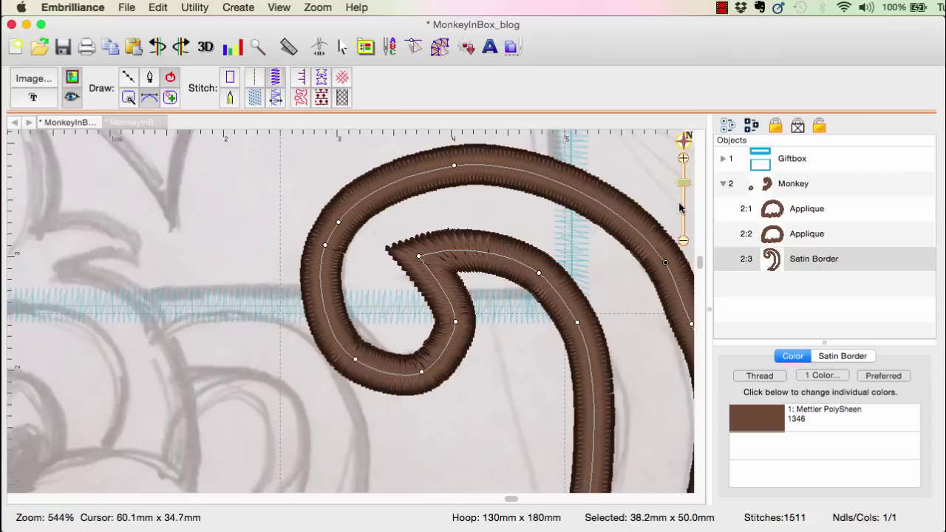
Delete two surplus points along the tail's outer edge.
click(682, 213)
click(529, 318)
key(Delete)
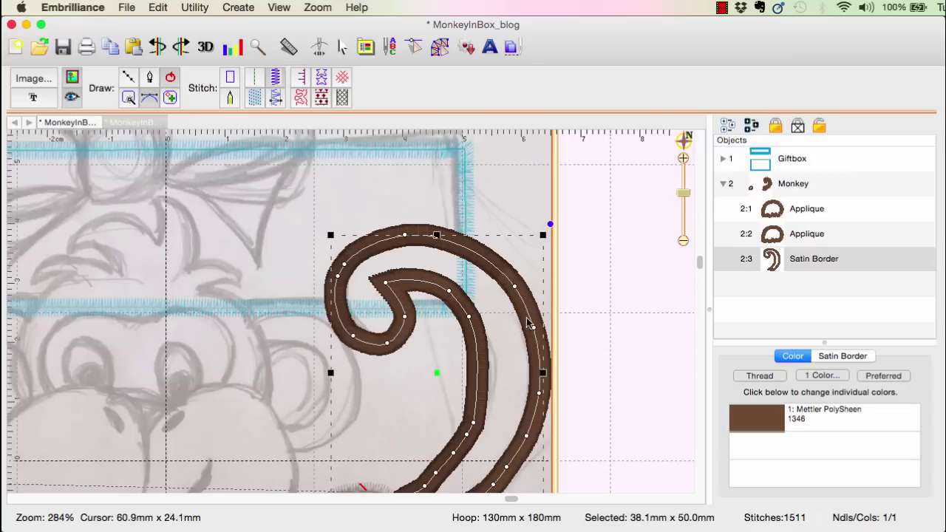
click(538, 393)
key(Delete)
Clean up the base of the tail by adjusting its outer and inner corner points.
drag(701, 262, 700, 292)
drag(682, 193, 682, 183)
drag(699, 292, 700, 318)
click(580, 371)
click(558, 360)
drag(555, 360, 565, 351)
mouse_move(428, 358)
mouse_down()
mouse_move(458, 359)
mouse_move(428, 356)
mouse_move(448, 342)
mouse_move(452, 353)
mouse_move(441, 358)
mouse_up()
key(Return)
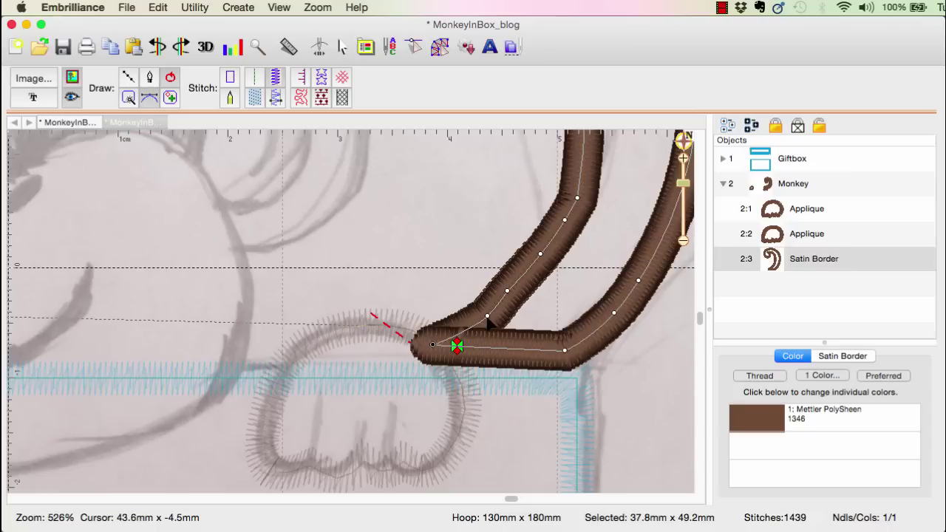
Smooth the tail's lower inner edge with fewer points and move both base corners to fit the sketch.
drag(577, 198, 556, 215)
drag(433, 344, 433, 337)
drag(563, 349, 575, 342)
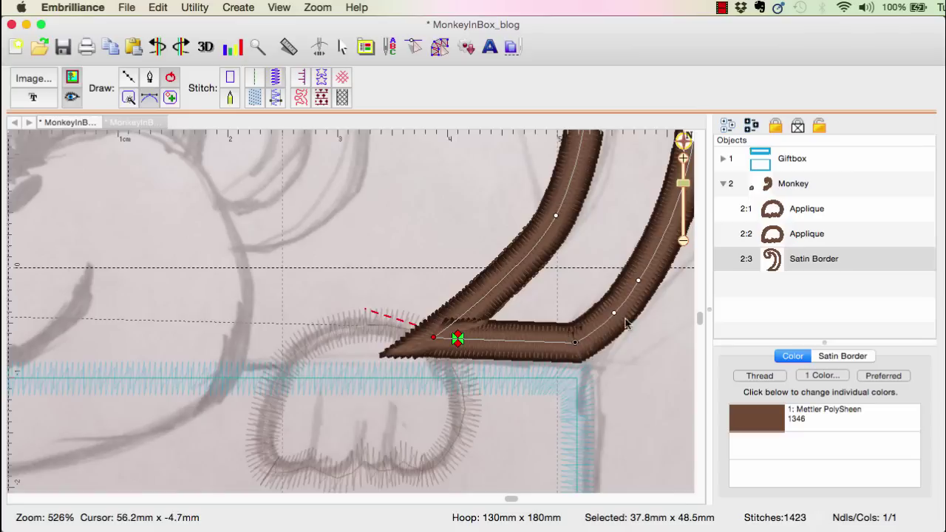
drag(433, 338, 450, 339)
drag(686, 185, 686, 205)
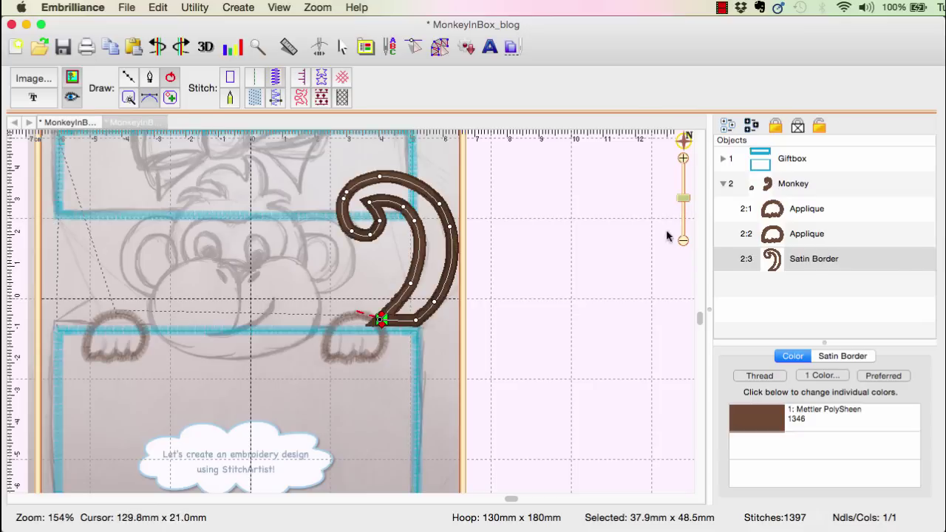
click(627, 249)
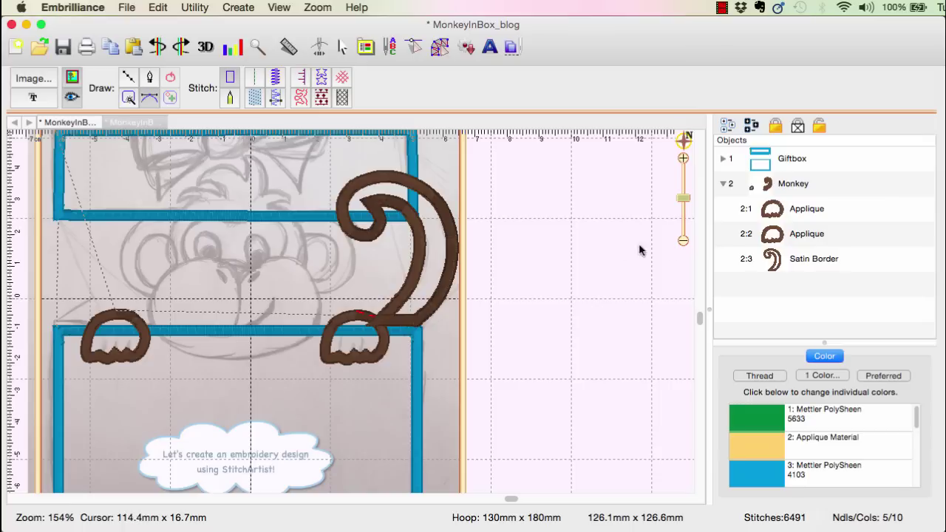
Change the tail from satin border to applique and move it one place earlier, ahead of the right-hand paw.
click(794, 264)
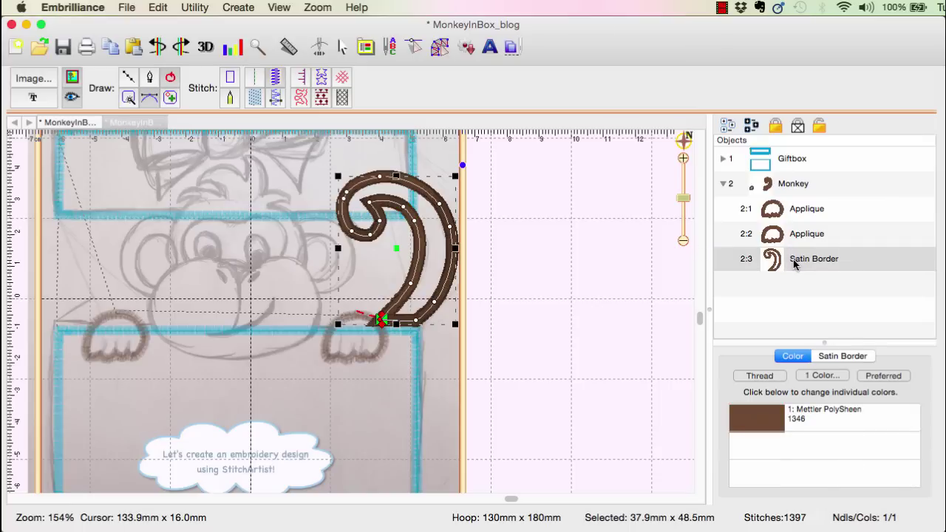
click(303, 80)
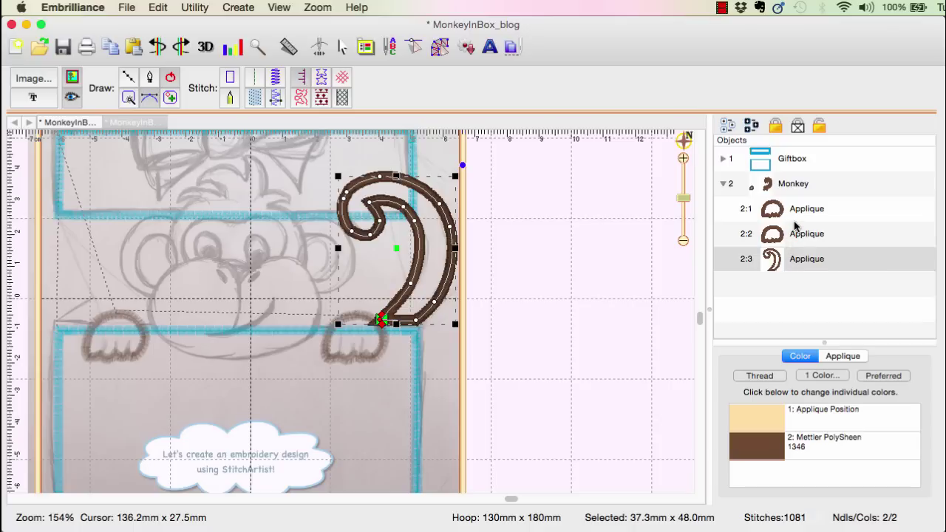
right_click(790, 258)
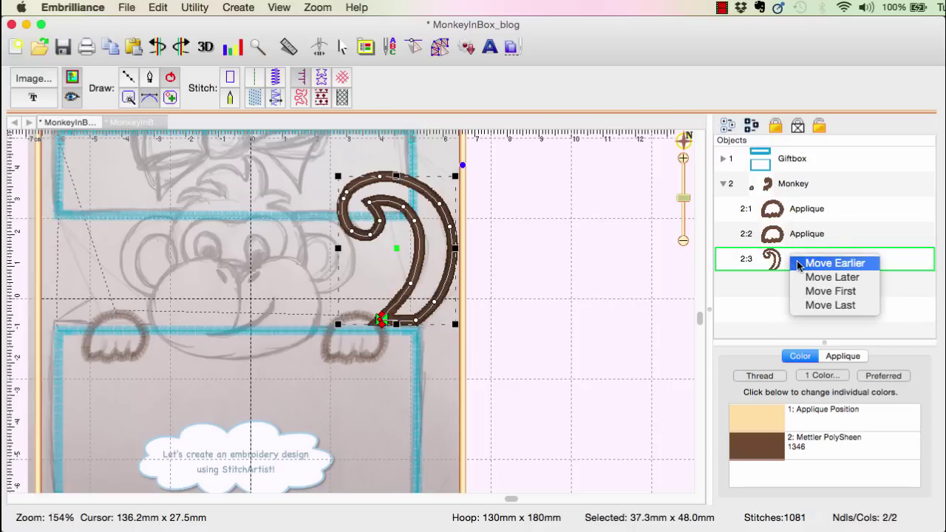
click(798, 264)
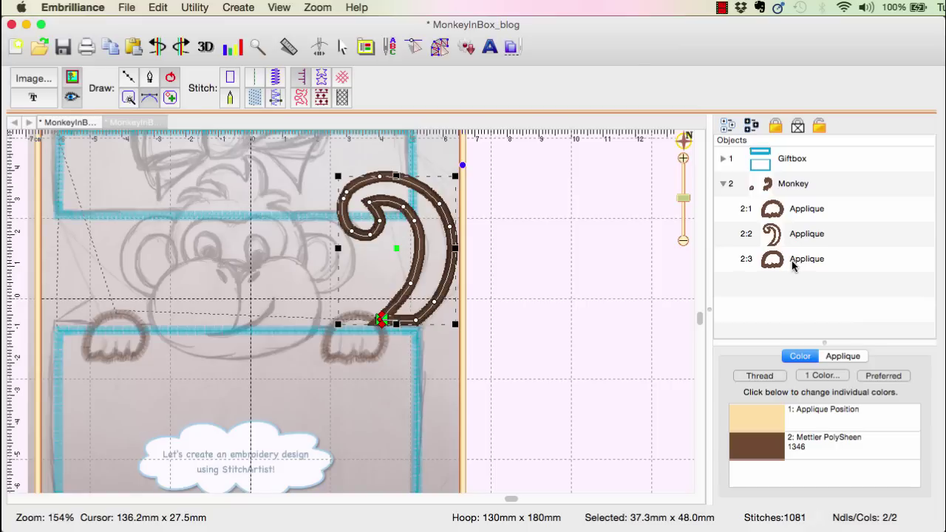
click(580, 299)
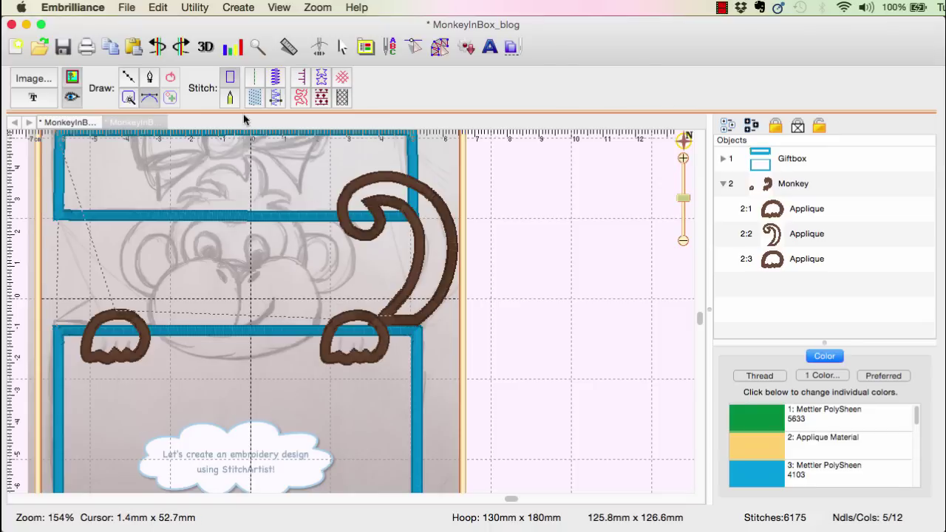
Remove the hidden stitches where the design's objects overlap.
click(342, 47)
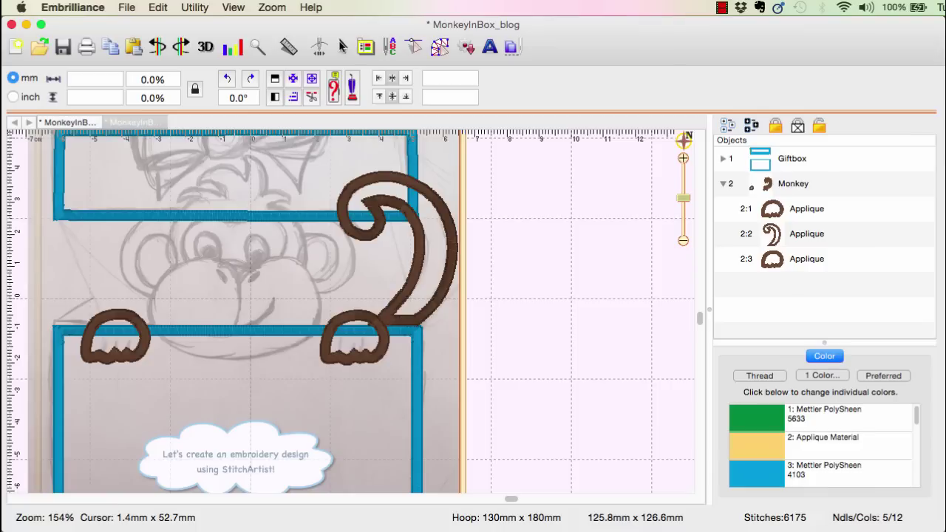
click(310, 97)
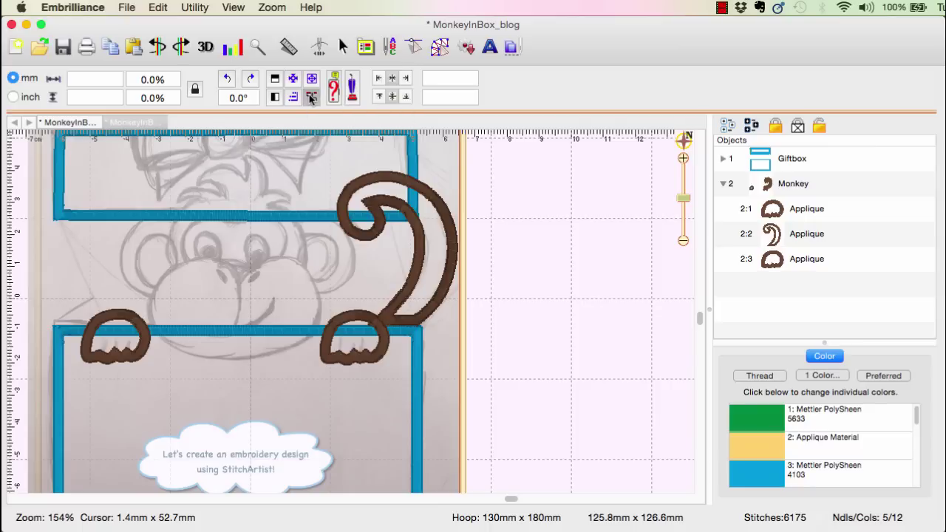